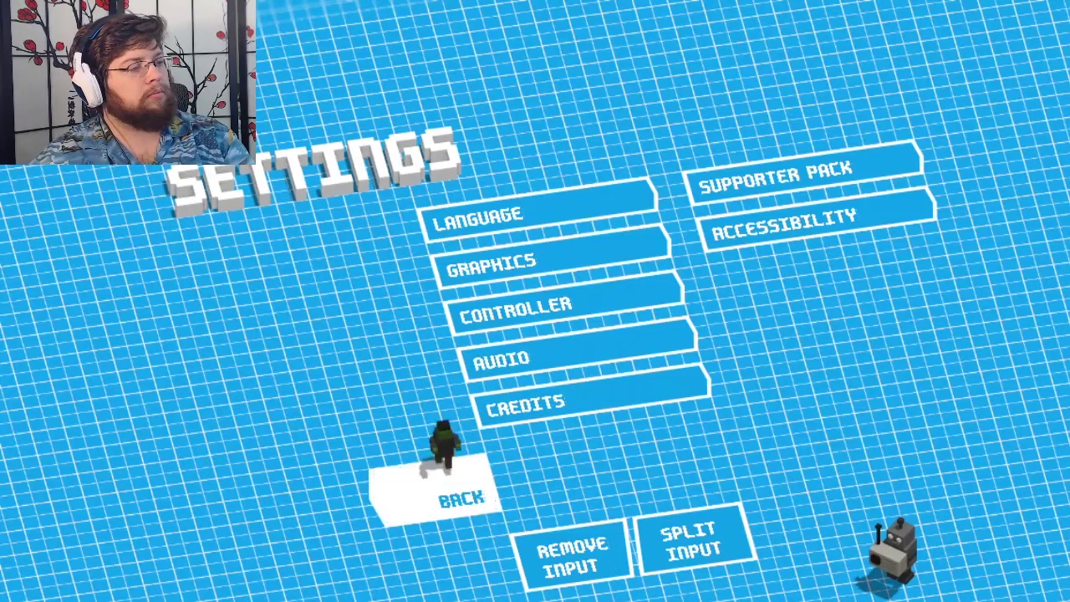
- Return to the main menu and enter the Settings screen
{"action": "key", "text": "Return"}
{"action": "key", "text": "Up"}
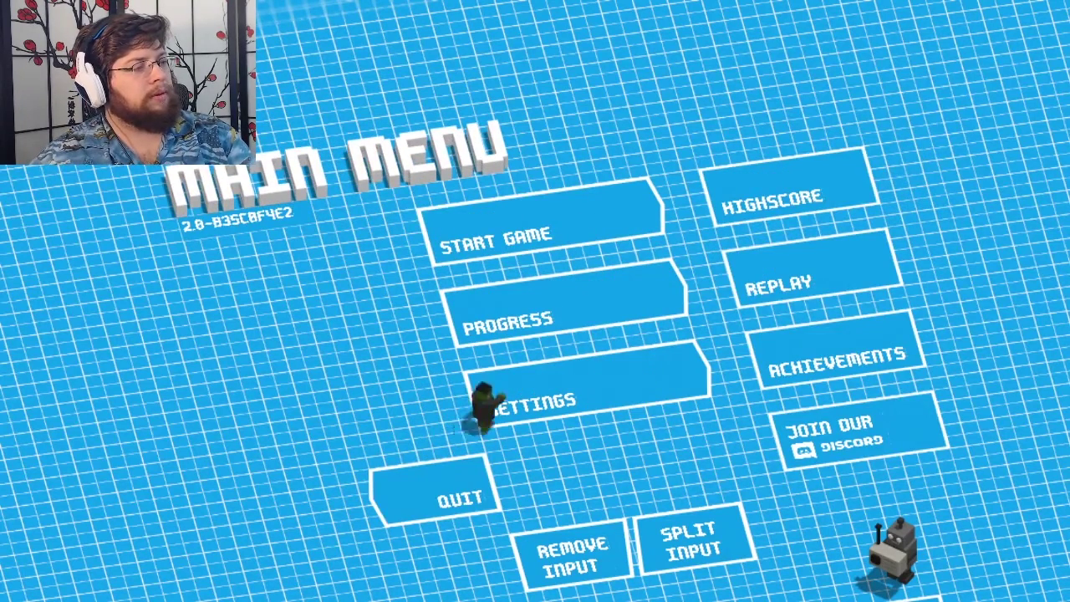
{"action": "key", "text": "Return"}
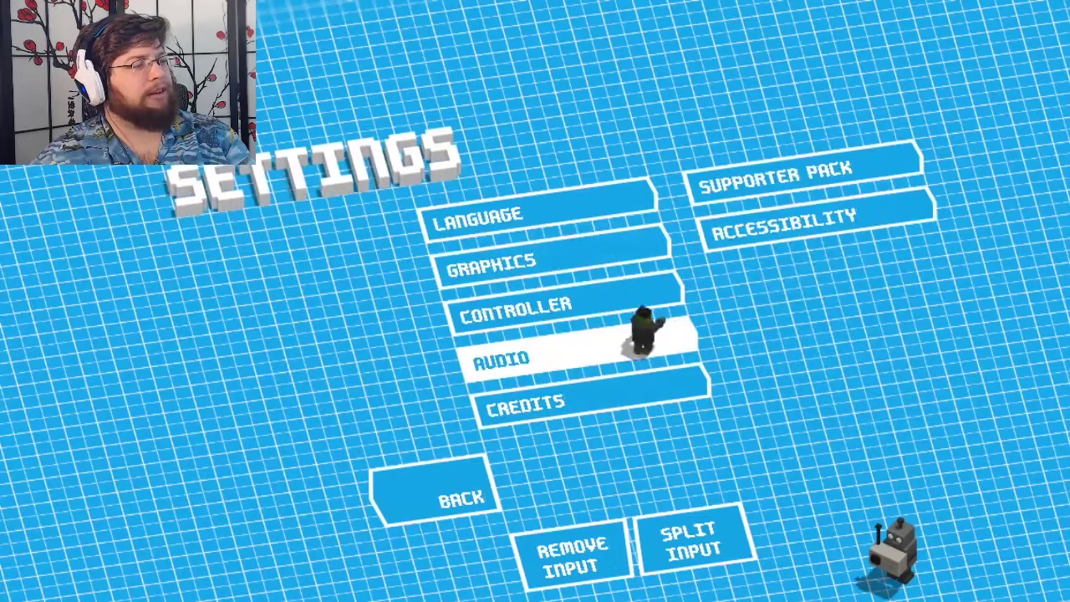
{"action": "key", "text": "Up"}
{"action": "key", "text": "Up"}
{"action": "key", "text": "Down"}
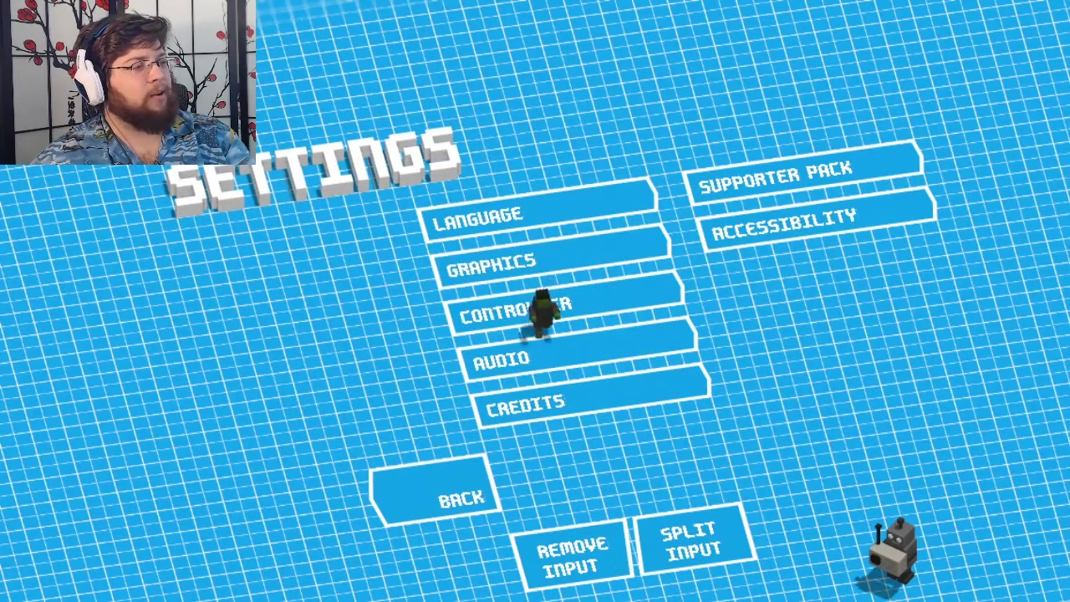
{"action": "key", "text": "Down"}
{"action": "key", "text": "Up"}
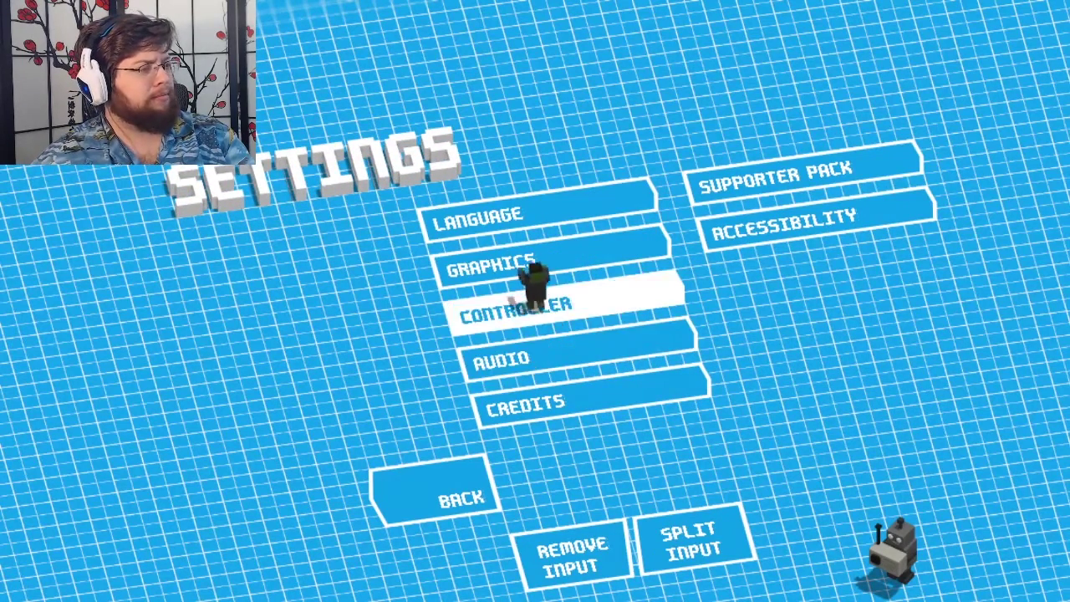
{"action": "key", "text": "Up"}
- In Graphics, switch the window mode from borderless windowed to Windowed
{"action": "key", "text": "Return"}
{"action": "key", "text": "Down"}
{"action": "key", "text": "Return"}
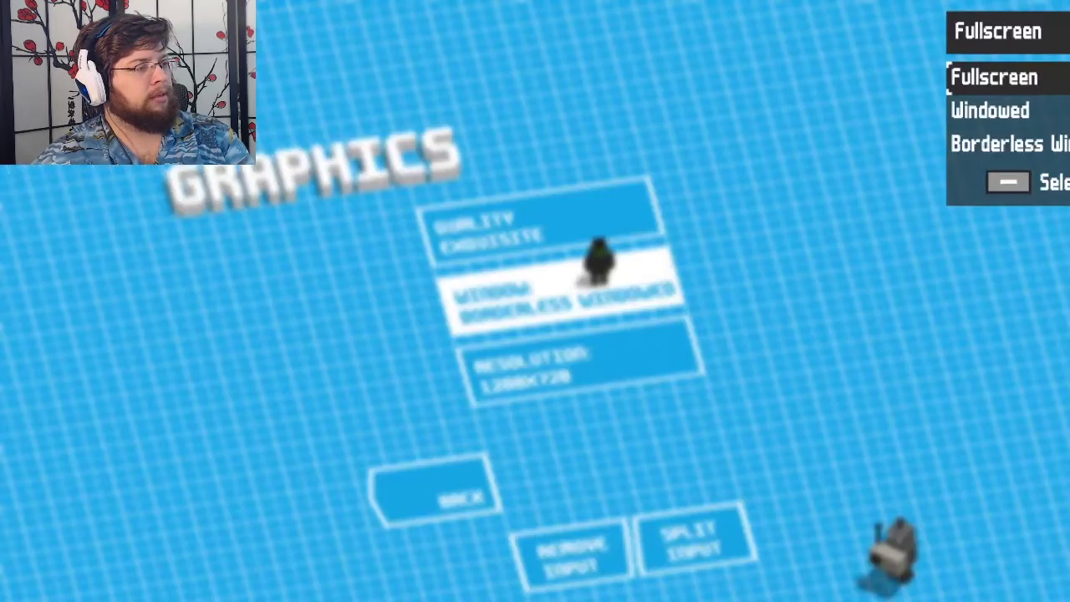
{"action": "key", "text": "Down"}
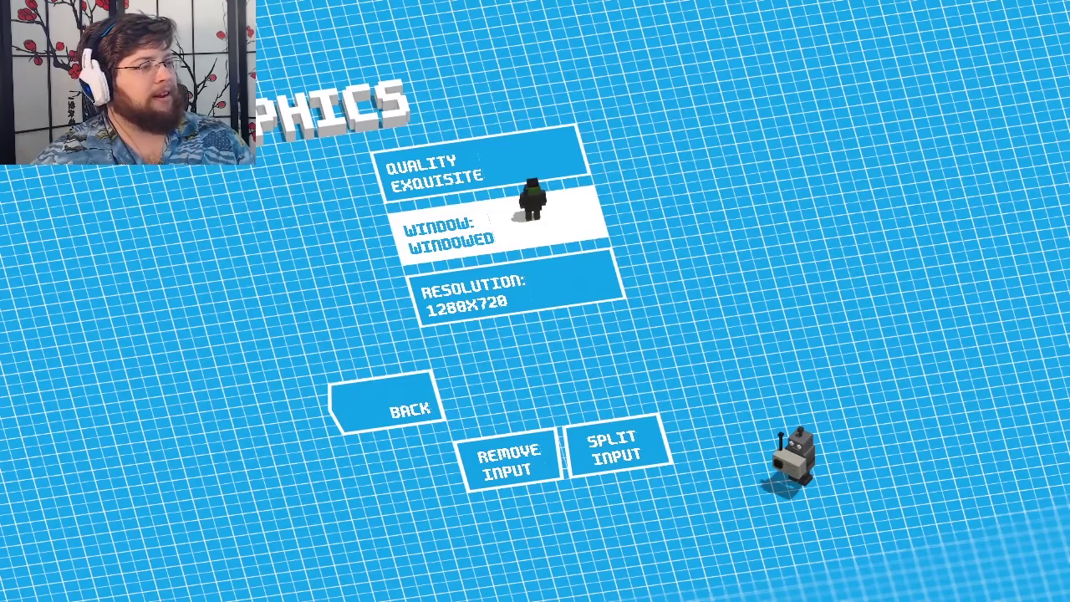
{"action": "key", "text": "s"}
{"action": "key", "text": "s"}
{"action": "key", "text": "s"}
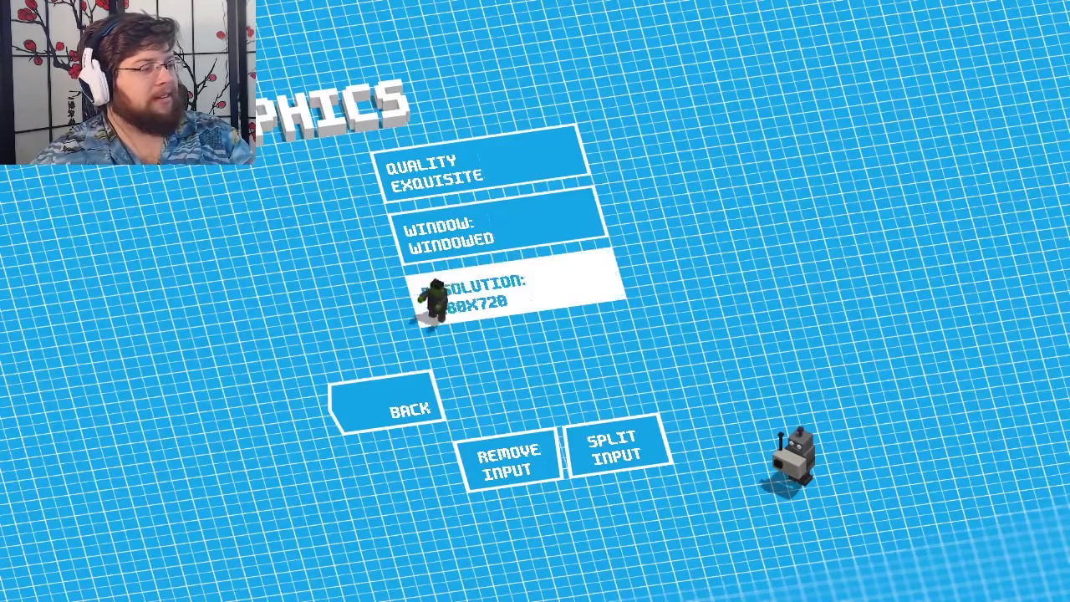
- Back out of the graphics settings to the main menu
{"action": "key", "text": "s"}
{"action": "key", "text": "w"}
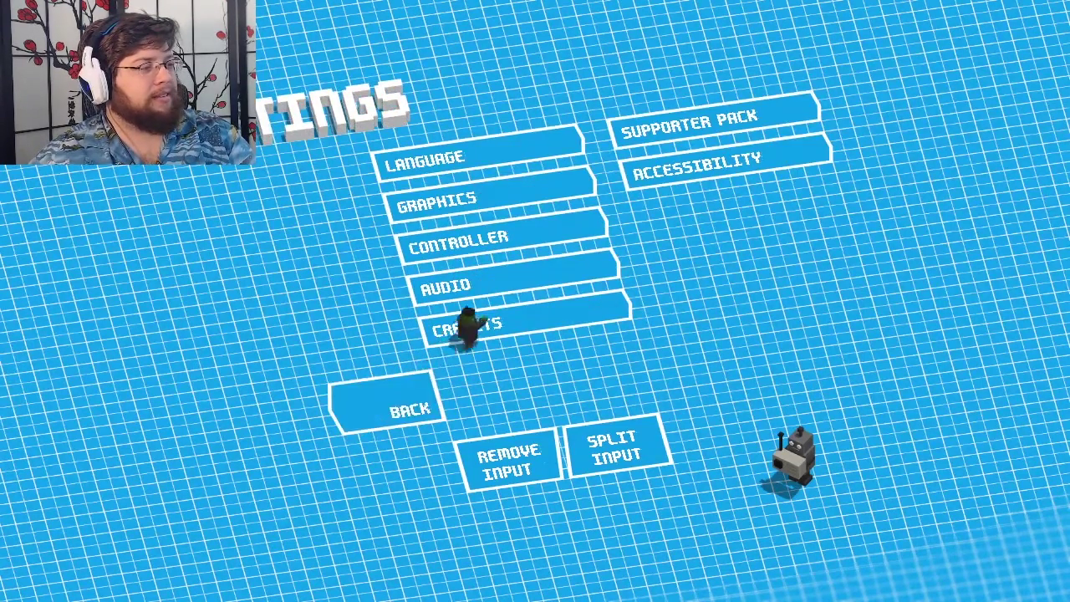
{"action": "key", "text": "d"}
{"action": "key", "text": "w"}
{"action": "key", "text": "s"}
{"action": "key", "text": "s"}
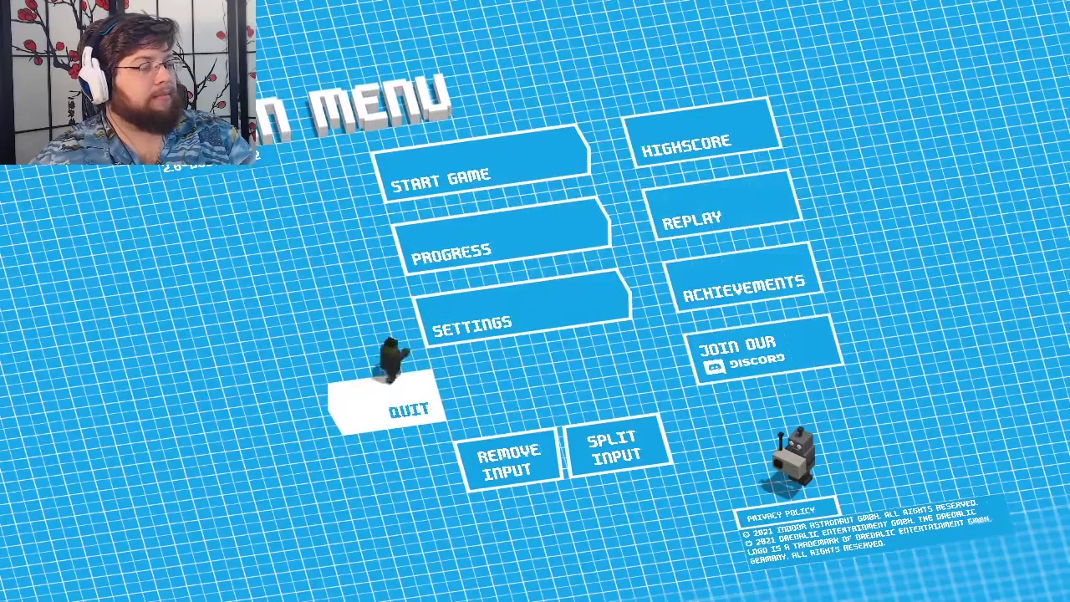
{"action": "key", "text": "w"}
{"action": "key", "text": "w"}
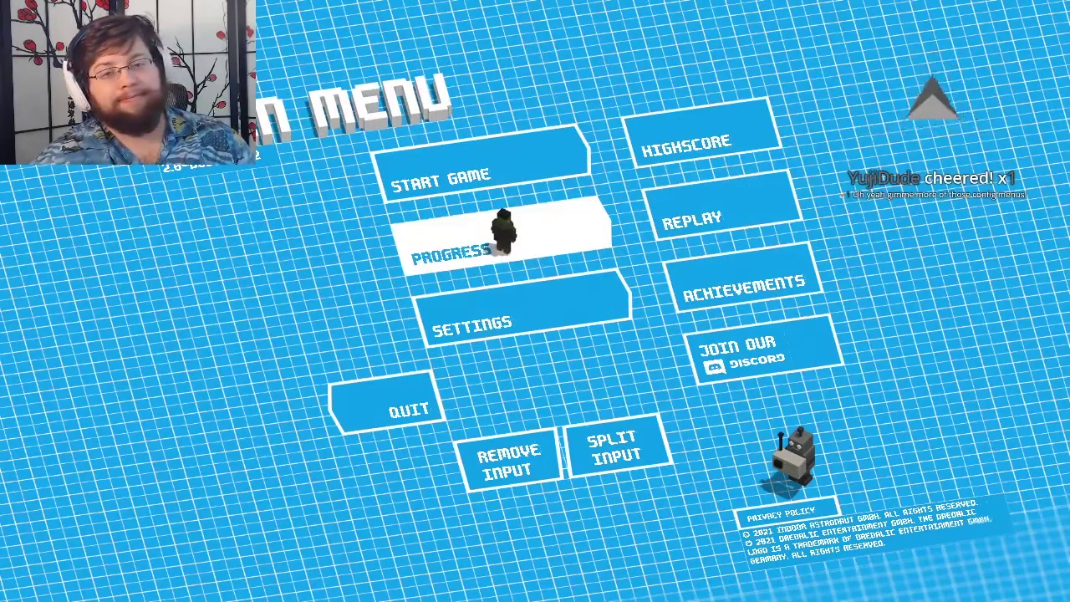
- Enter the lobby through Start Game and stand on the Play Tutorial pad
{"action": "key", "text": "Return"}
{"action": "key", "text": "s"}
{"action": "key", "text": "s"}
{"action": "key", "text": "s"}
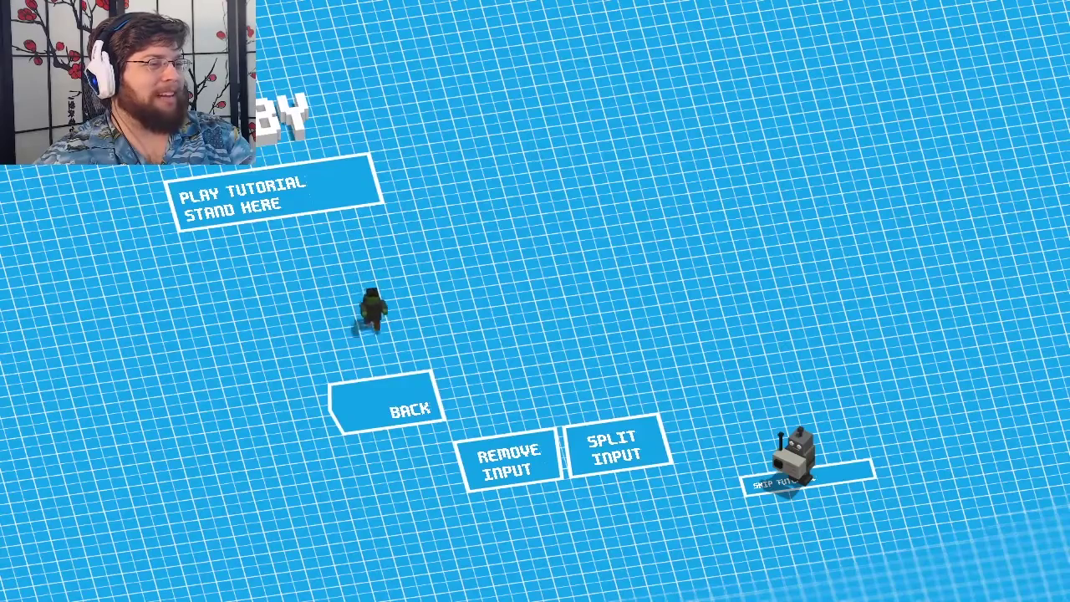
{"action": "key", "text": "Return"}
{"action": "key", "text": "w"}
{"action": "key", "text": "w"}
{"action": "key", "text": "w"}
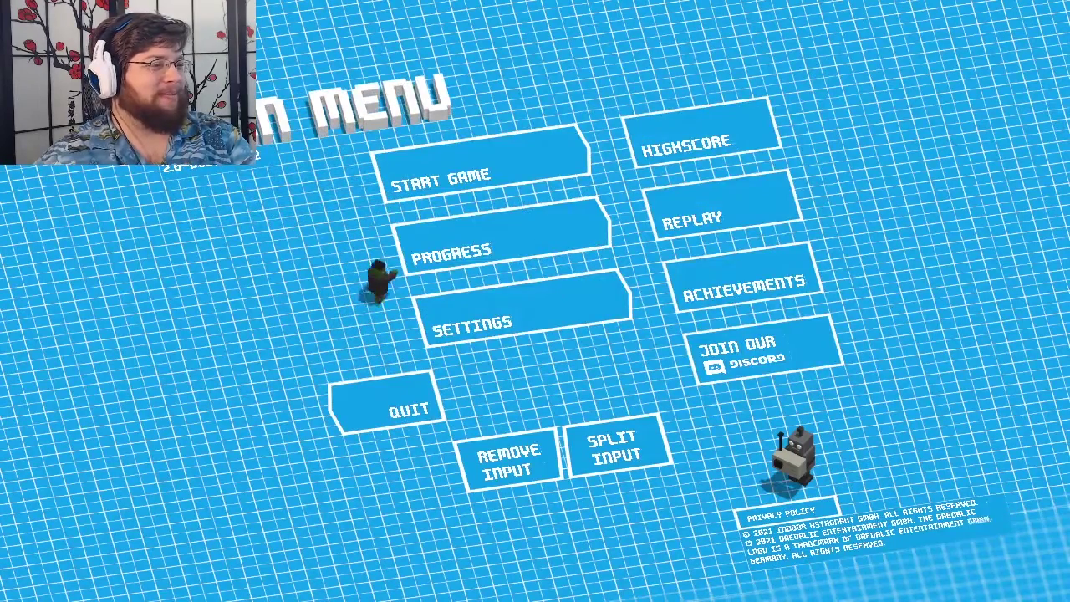
{"action": "key", "text": "w"}
{"action": "key", "text": "Return"}
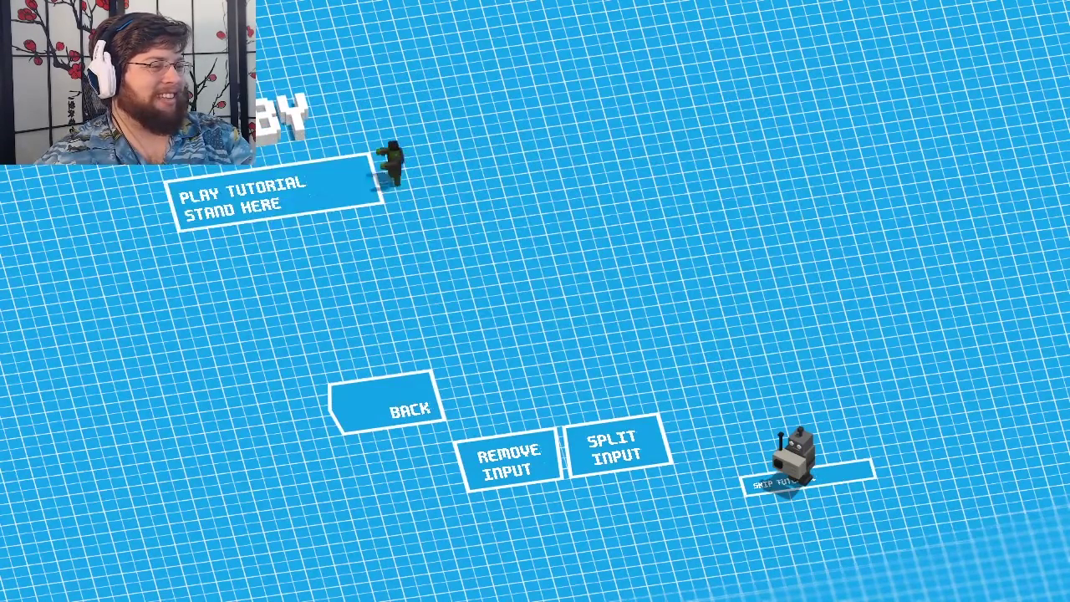
{"action": "key", "text": "a"}
{"action": "key", "text": "a"}
{"action": "key", "text": "a"}
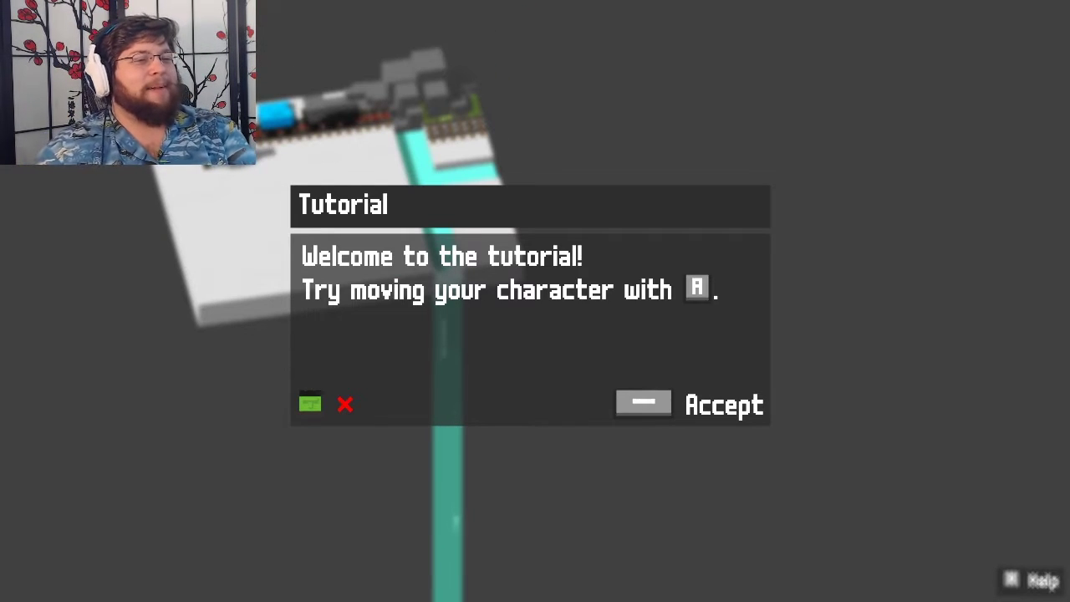
- Complete the walking and Shift-sprint tasks, dismissing the welcome and sprint tips
{"action": "key", "text": "w"}
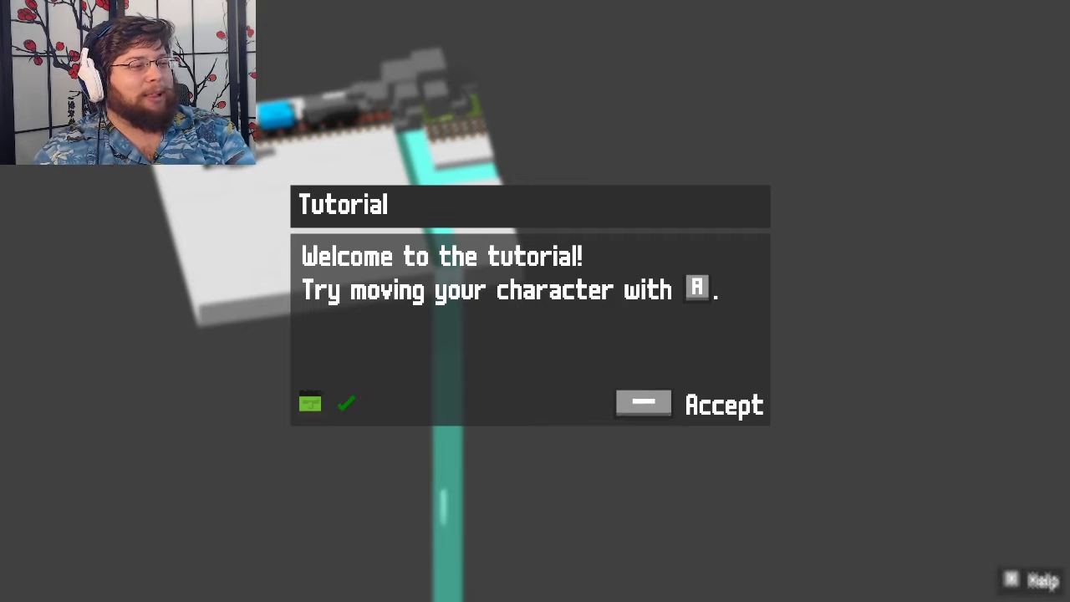
{"action": "key", "text": "space"}
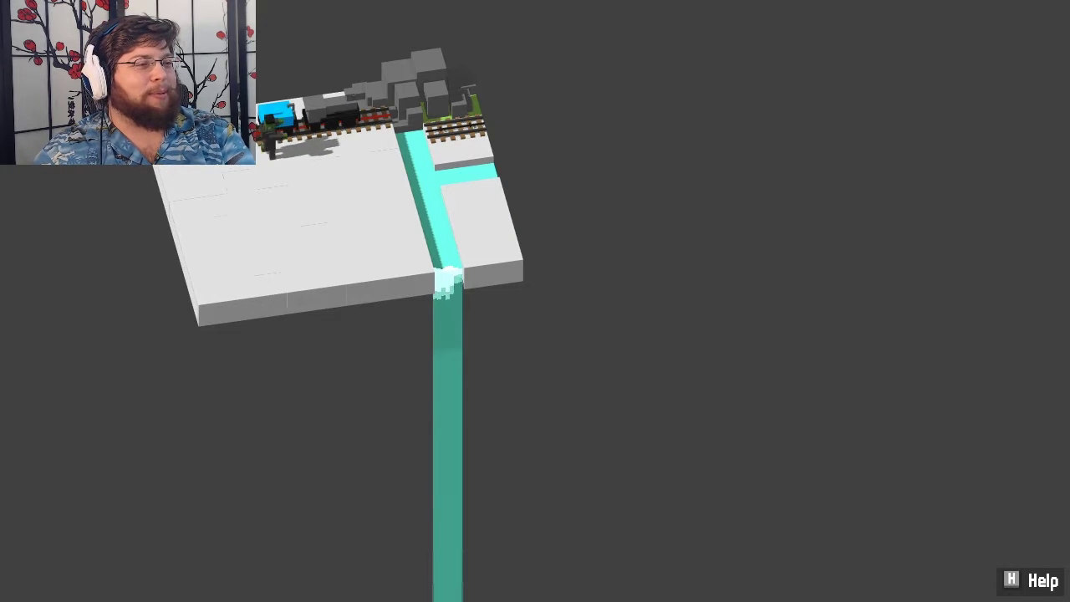
{"action": "key", "text": "d"}
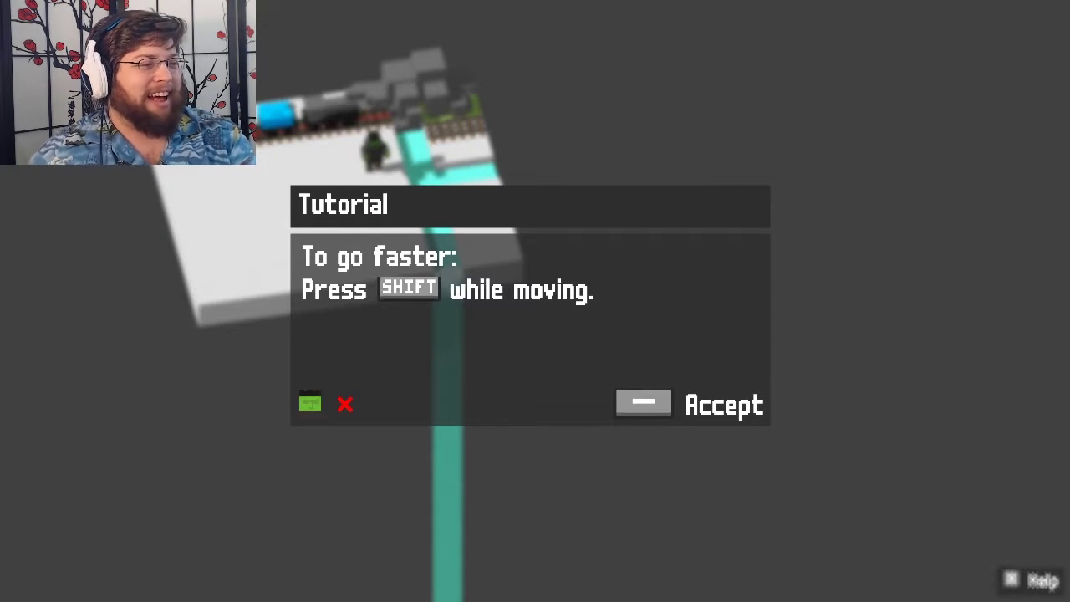
{"action": "key", "text": "shift+w"}
{"action": "key", "text": "space"}
{"action": "key", "text": "shift+s"}
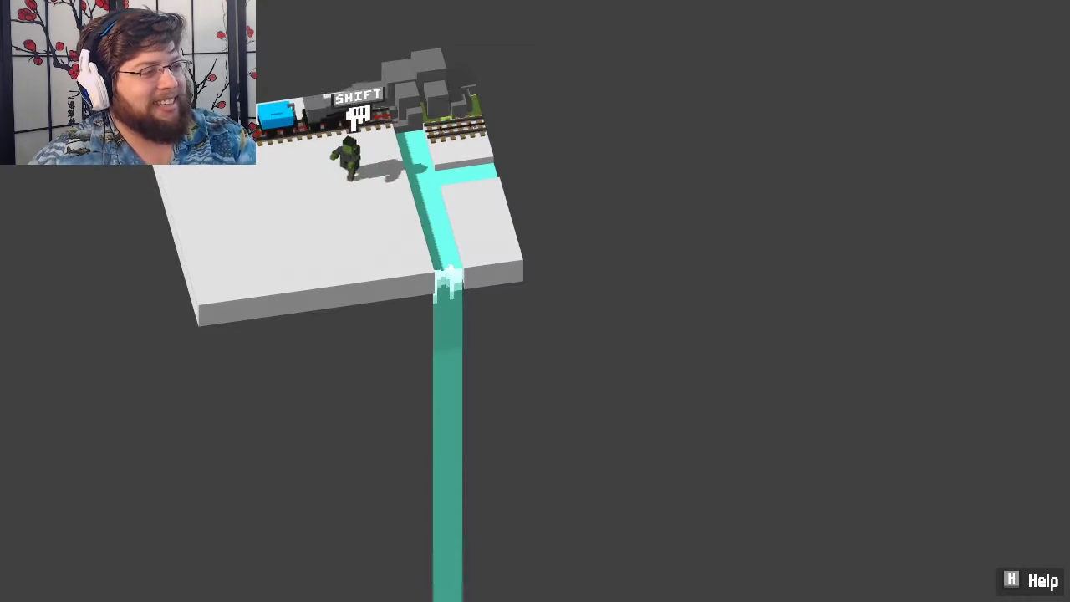
{"action": "key", "text": "shift+w"}
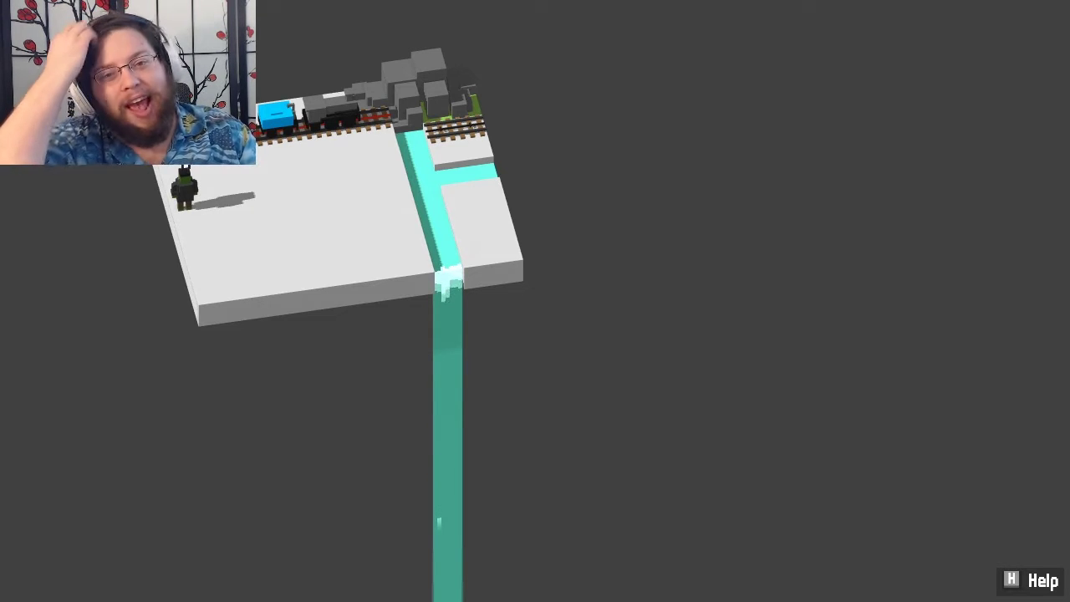
- Walk to the train, opening and closing its item panel twice
{"action": "key", "text": "d"}
{"action": "key", "text": "w"}
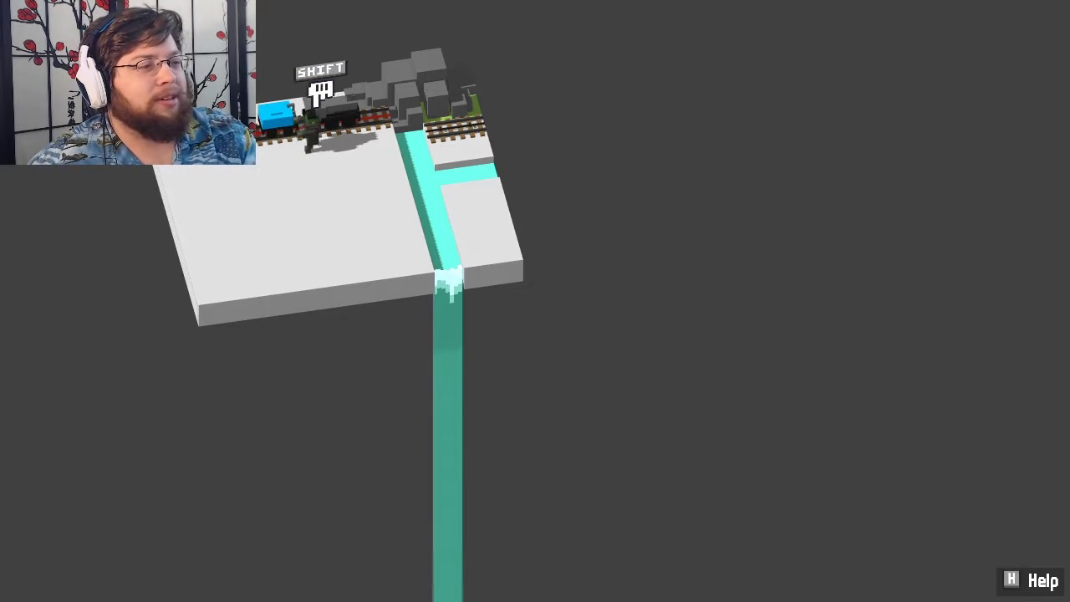
{"action": "key", "text": "t"}
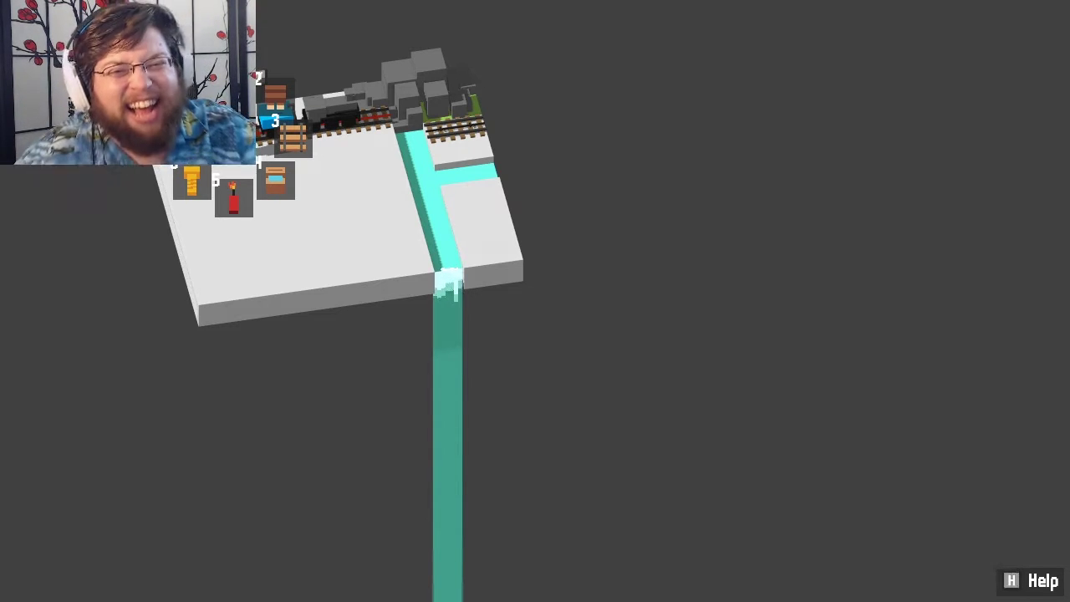
{"action": "key", "text": "Escape"}
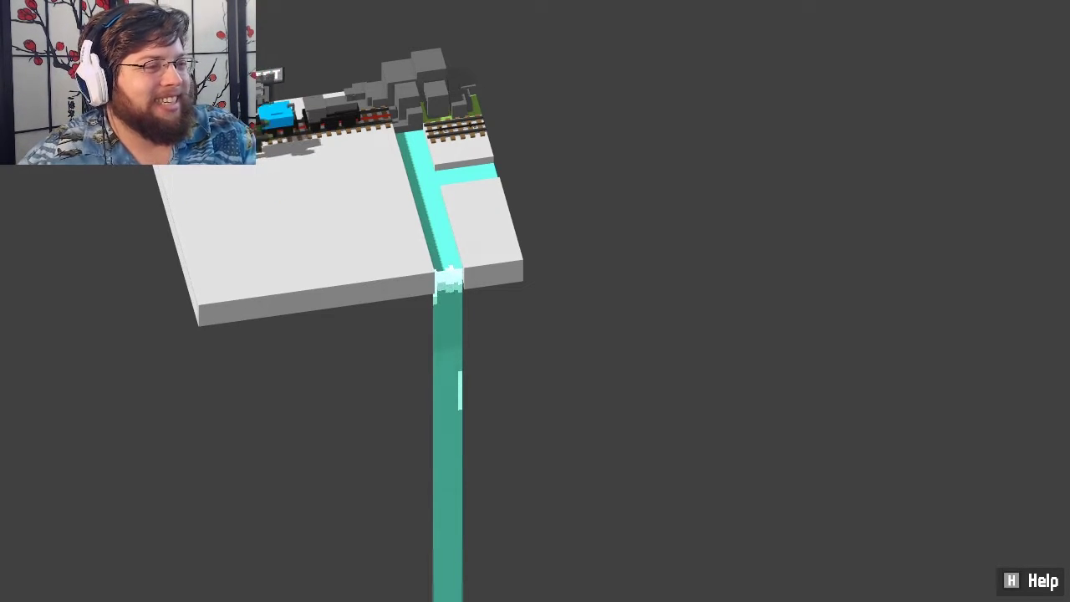
{"action": "key", "text": "Left"}
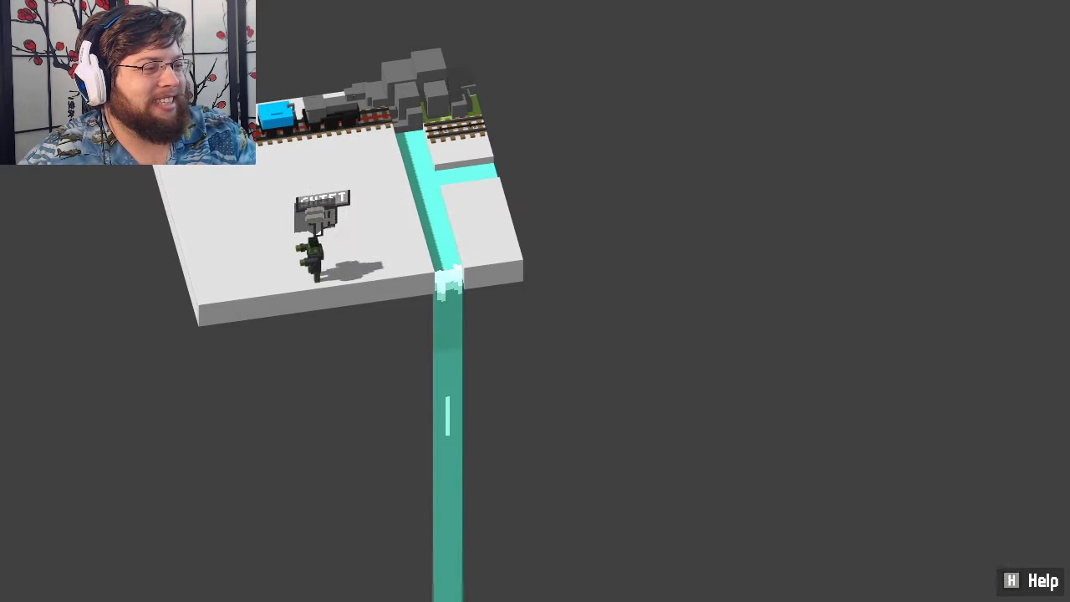
{"action": "key", "text": "Up"}
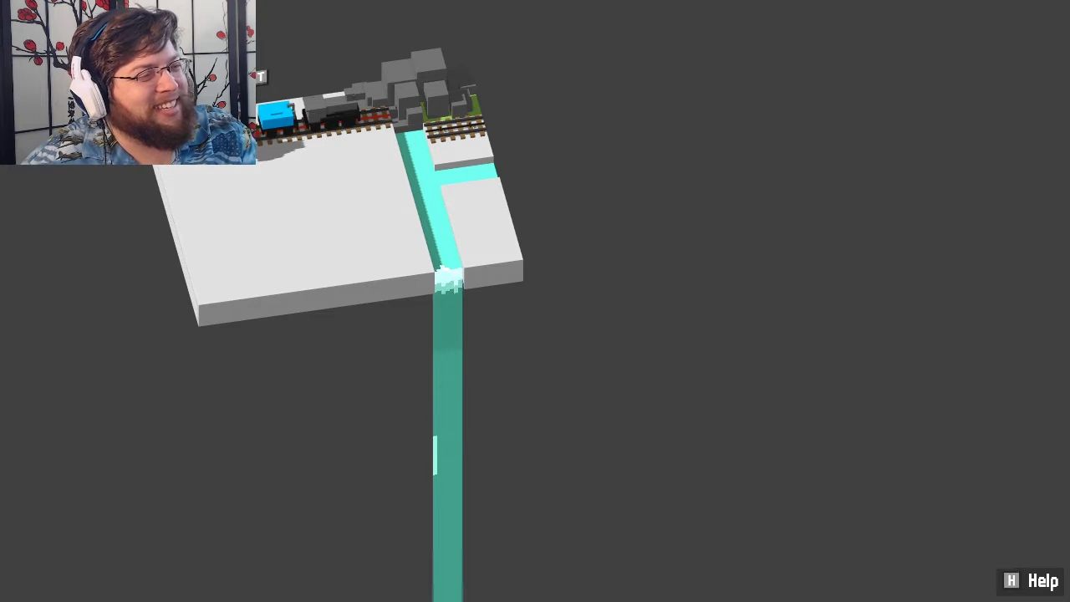
{"action": "key", "text": "t"}
{"action": "key", "text": "3"}
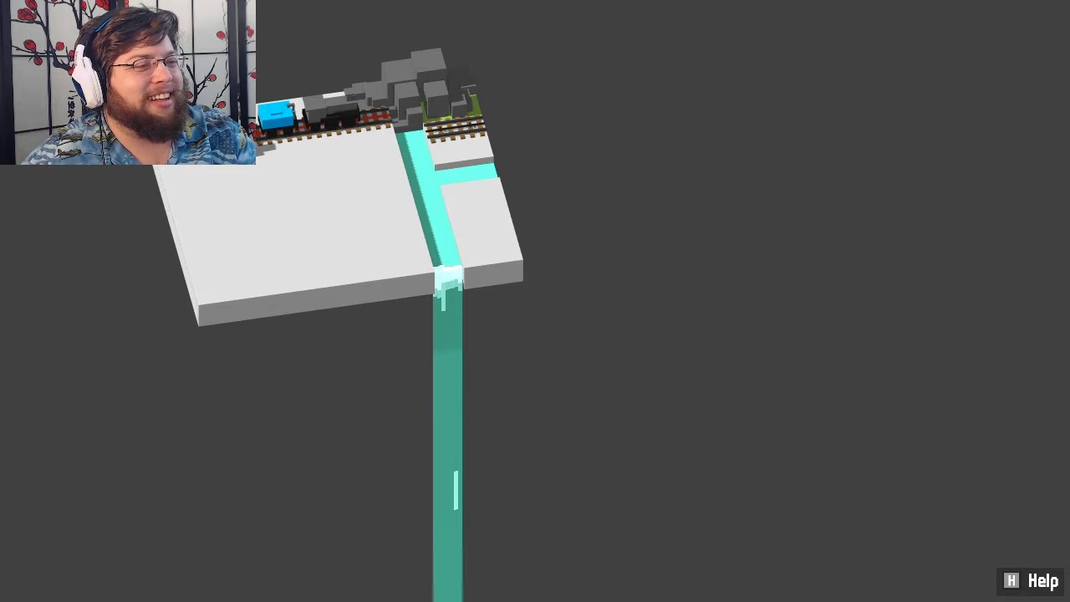
- Roam between the waterfall edge and the train until the crafting tip appears
{"action": "key", "text": "s"}
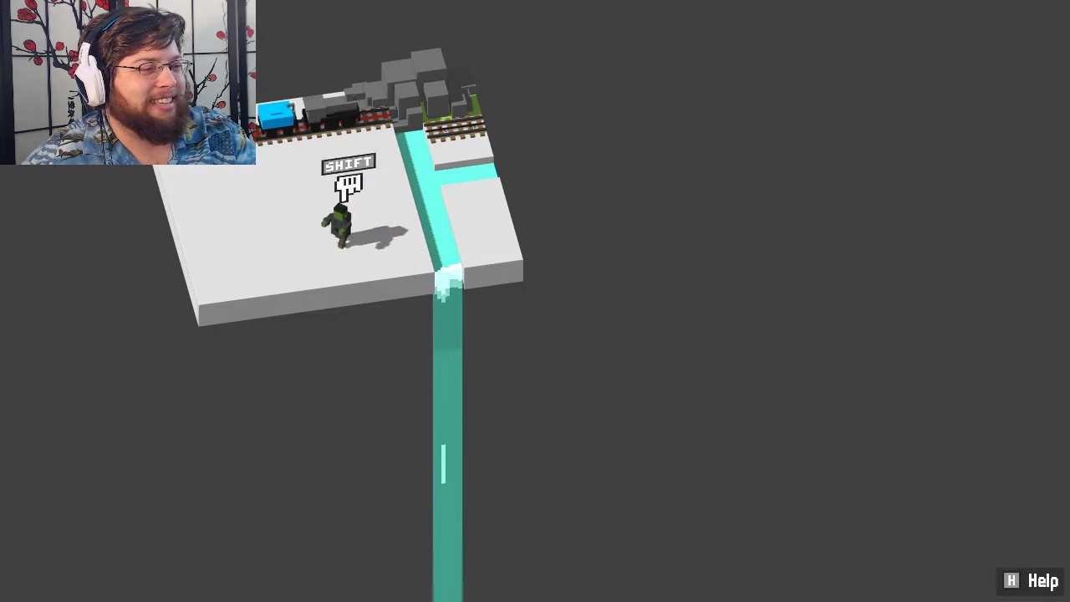
{"action": "key", "text": "w"}
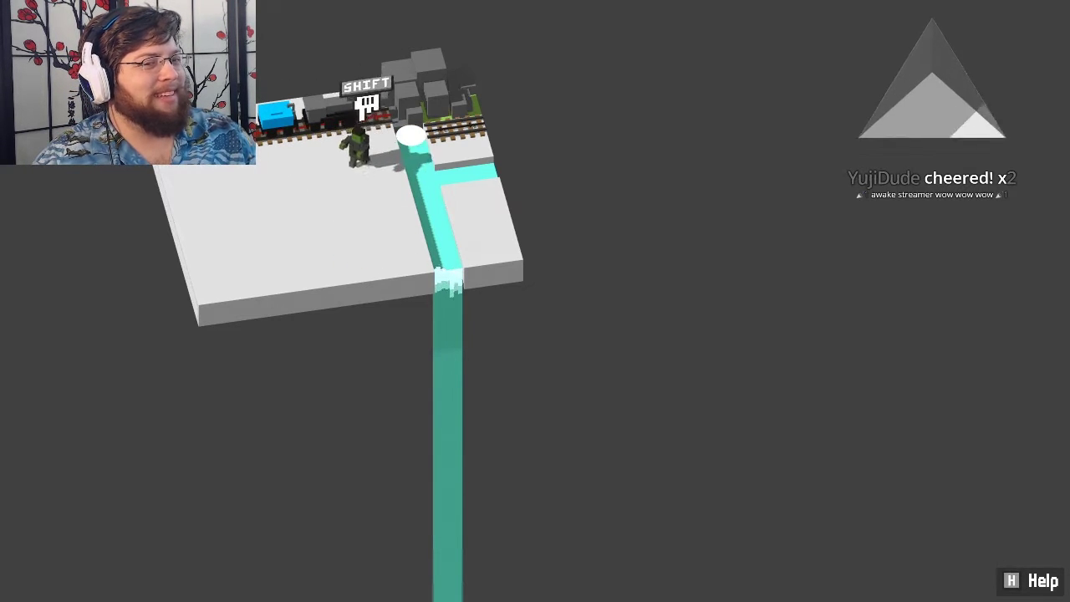
{"action": "key", "text": "a"}
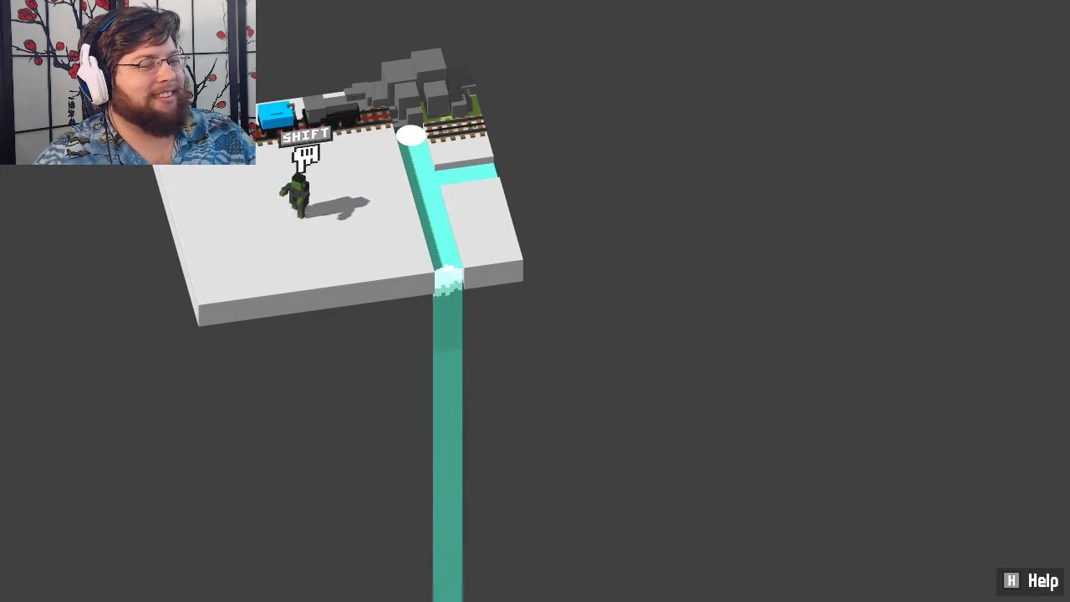
{"action": "key", "text": "a"}
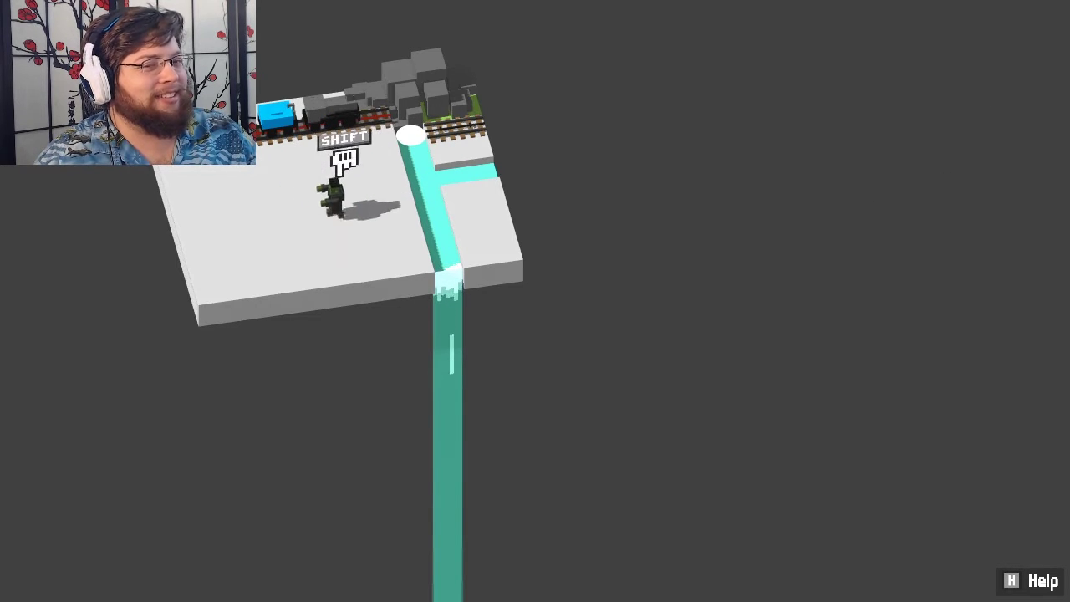
{"action": "key", "text": "w"}
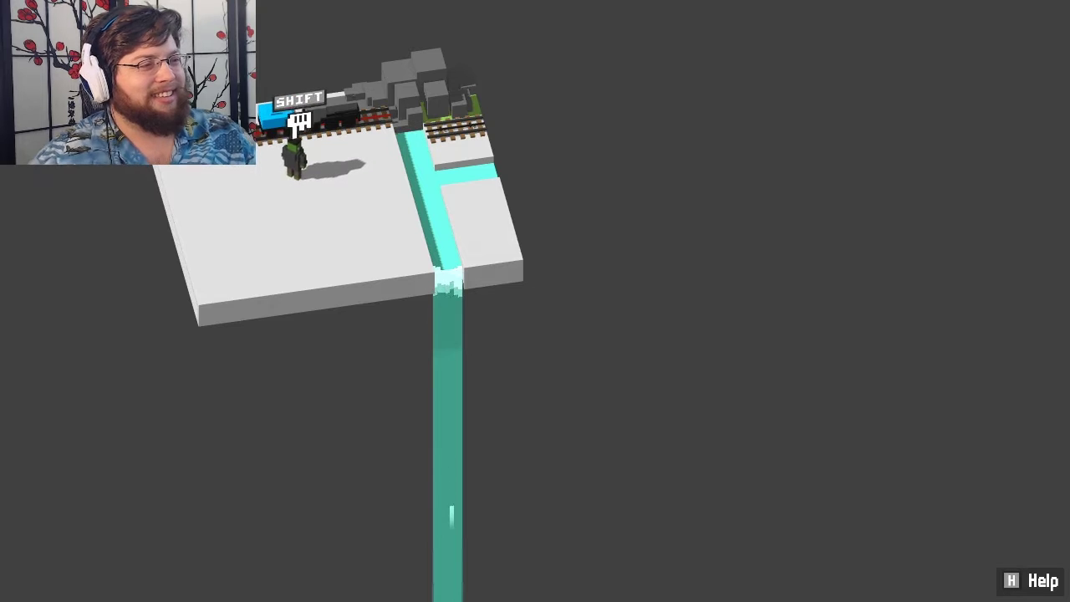
{"action": "key", "text": "d"}
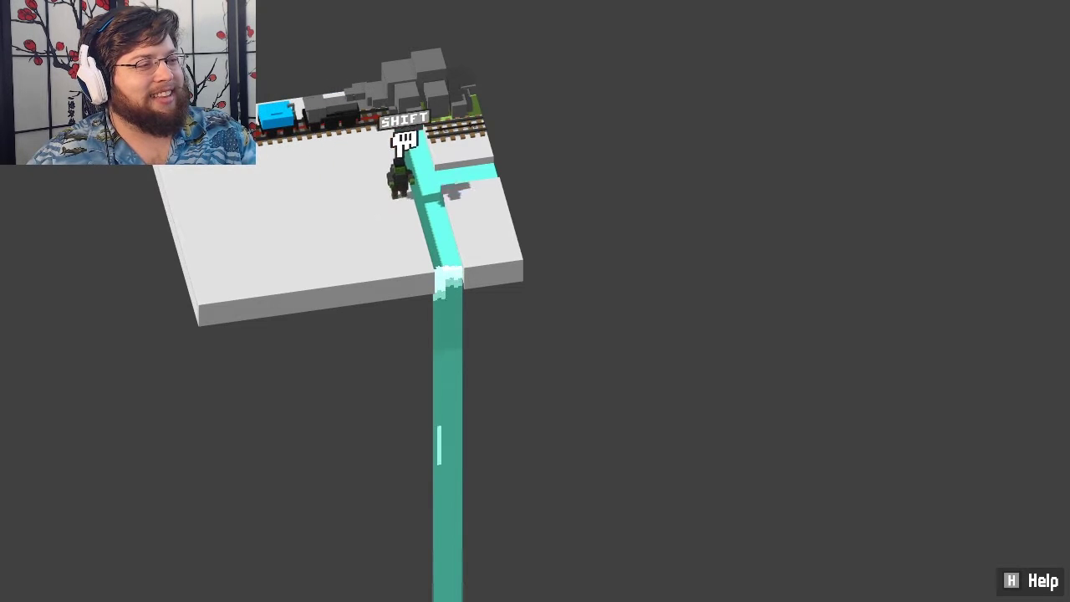
{"action": "key", "text": "a"}
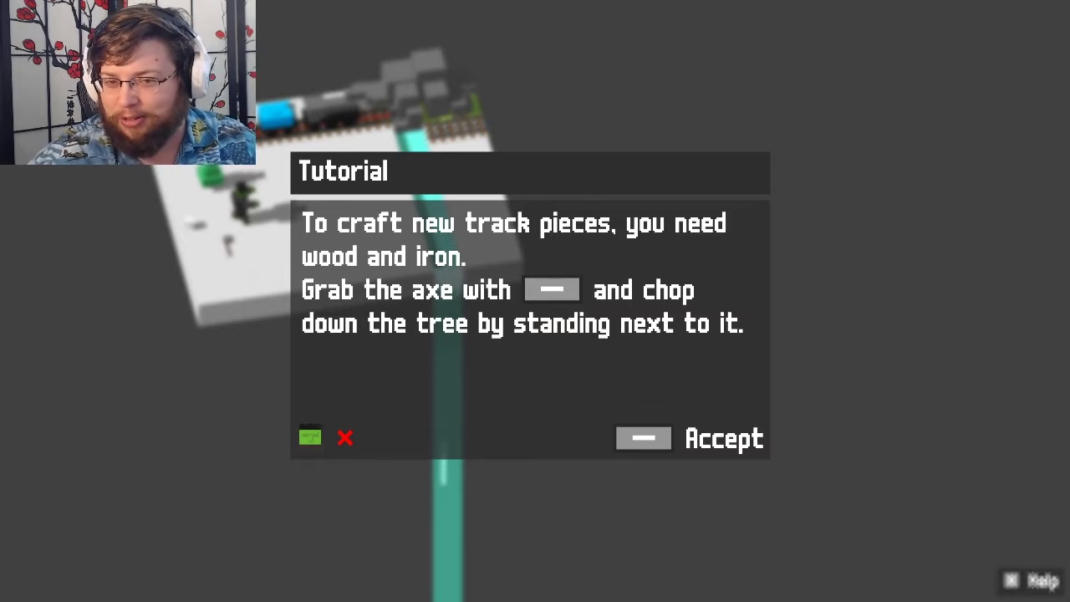
- Accept the crafting and iron tips, carry the pickaxe to the crate, accept the wagon tip
{"action": "key", "text": "space"}
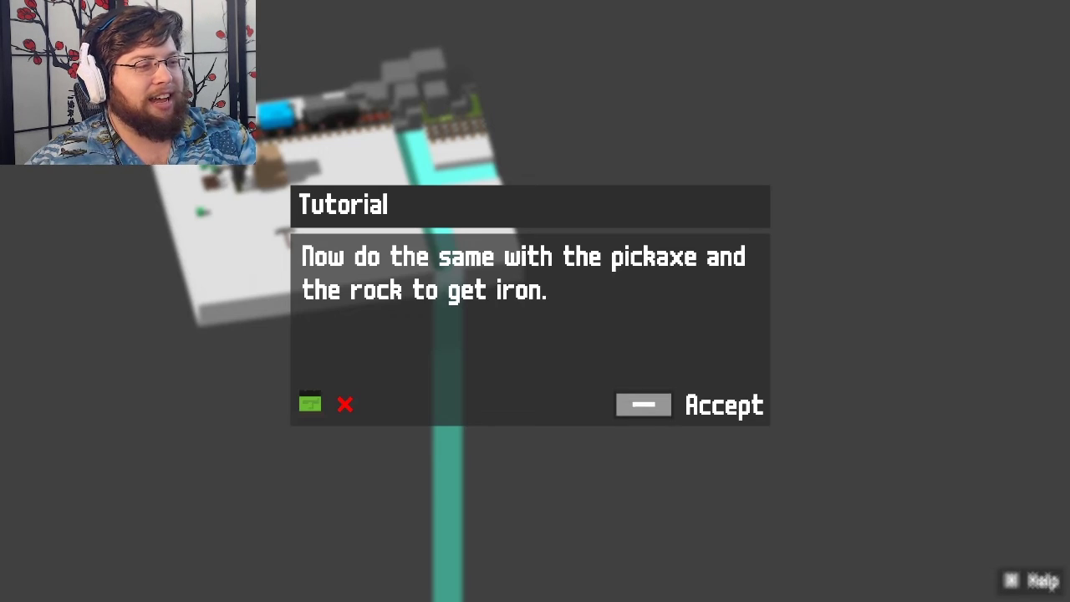
{"action": "key", "text": "space"}
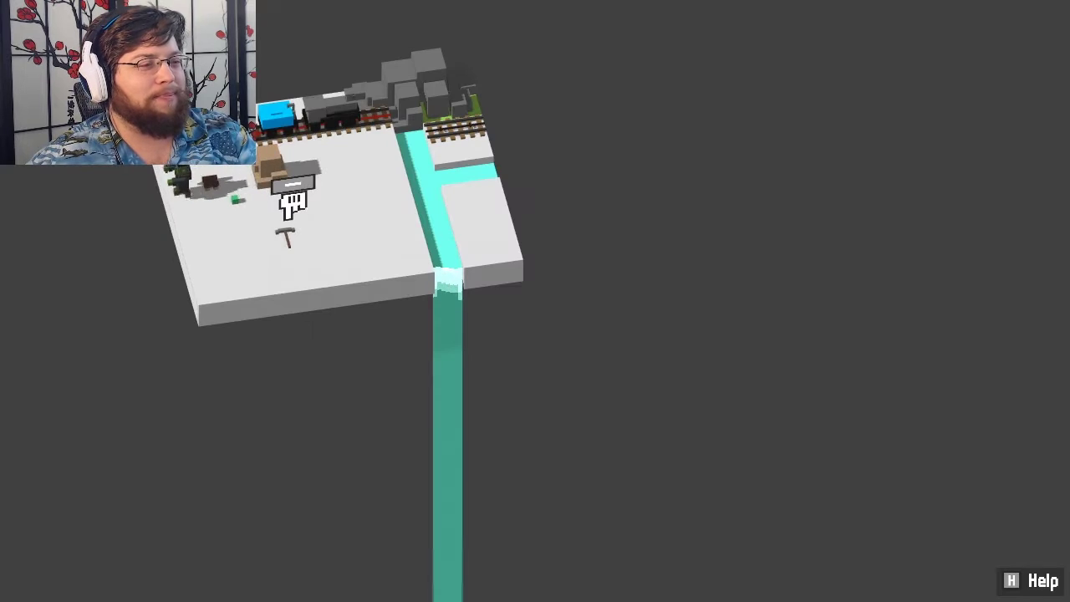
{"action": "left_click", "coordinate": [293, 204]}
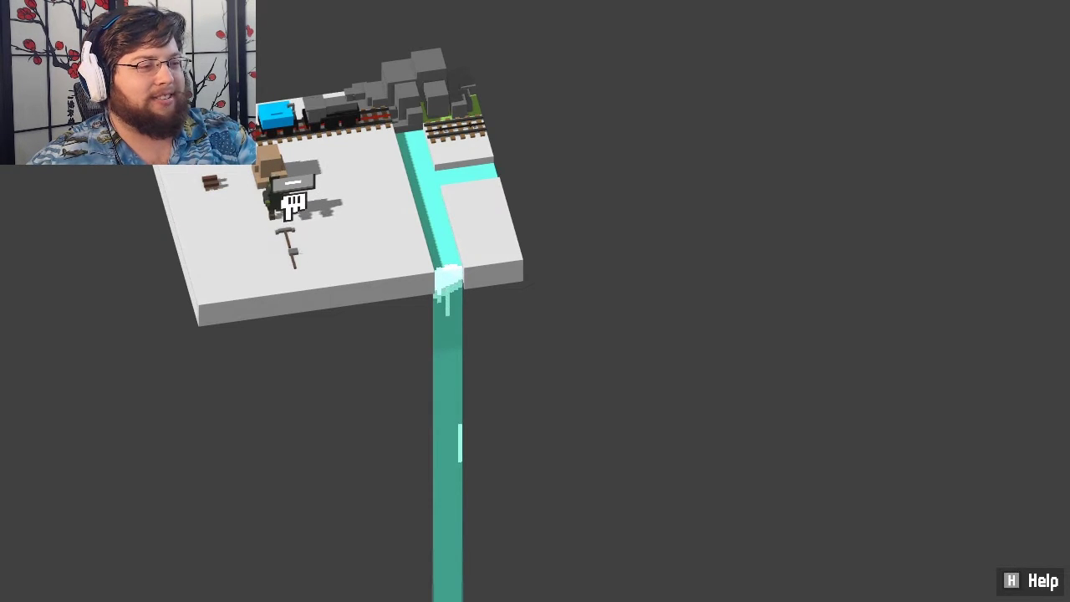
{"action": "left_click", "coordinate": [275, 150]}
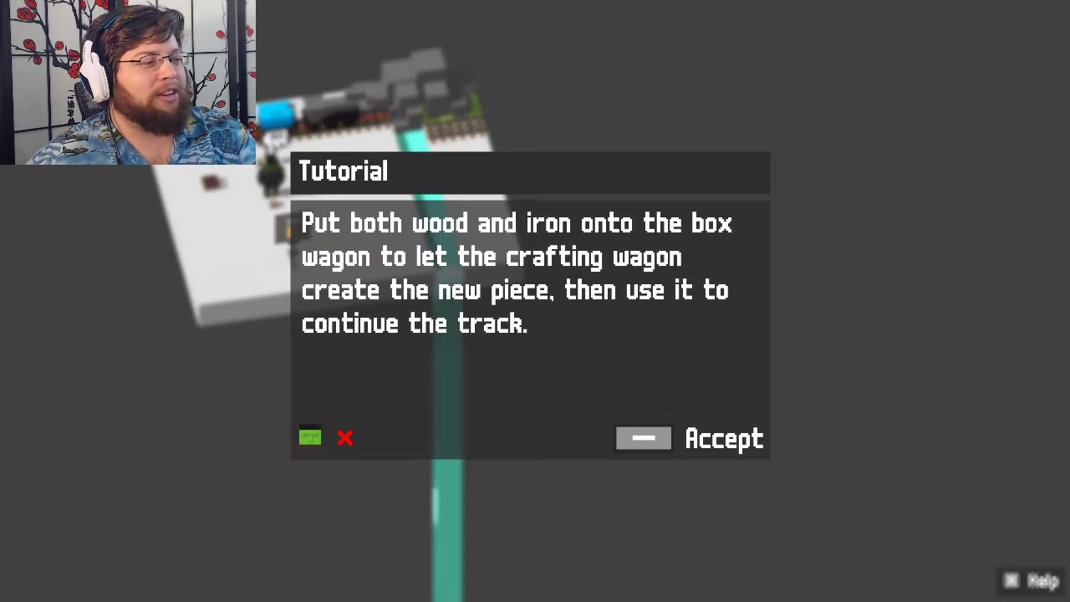
{"action": "key", "text": "space"}
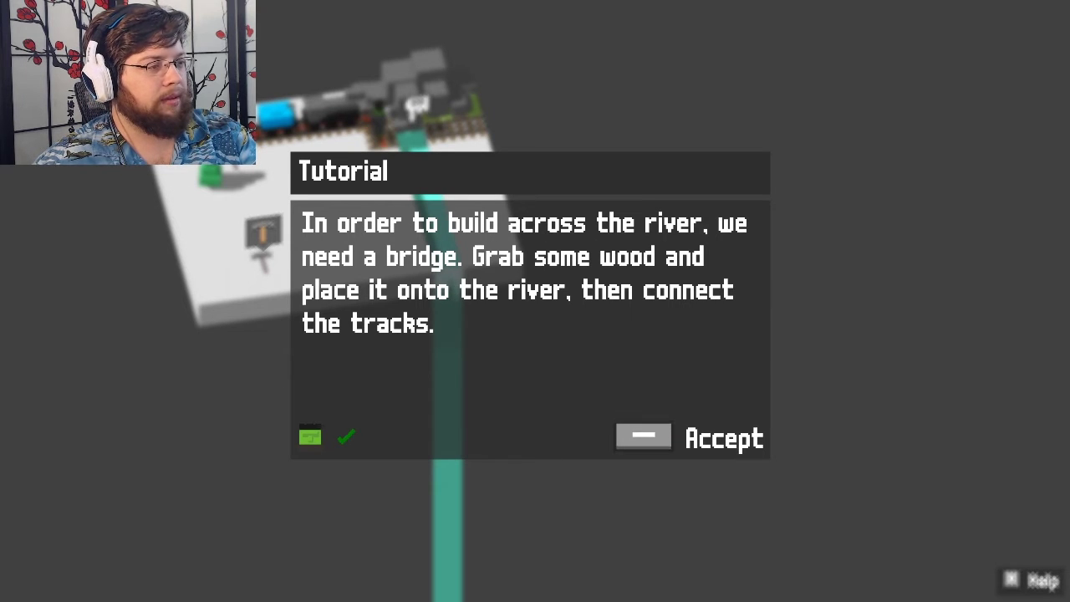
- Accept the river-bridging tip, then dismiss the next tip once the bridge is built
{"action": "key", "text": "Return"}
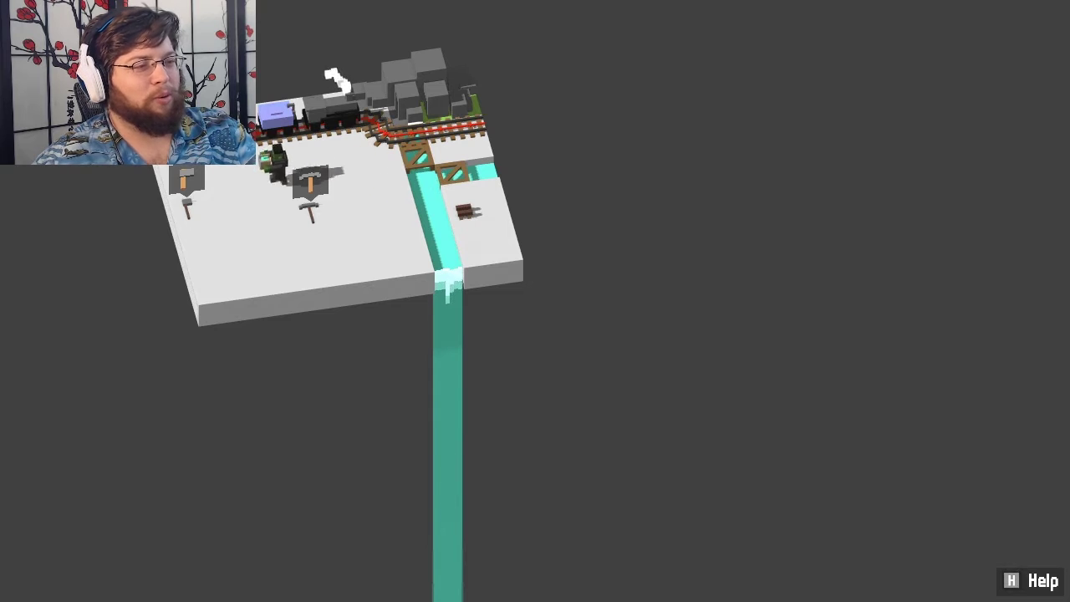
{"action": "key", "text": "space"}
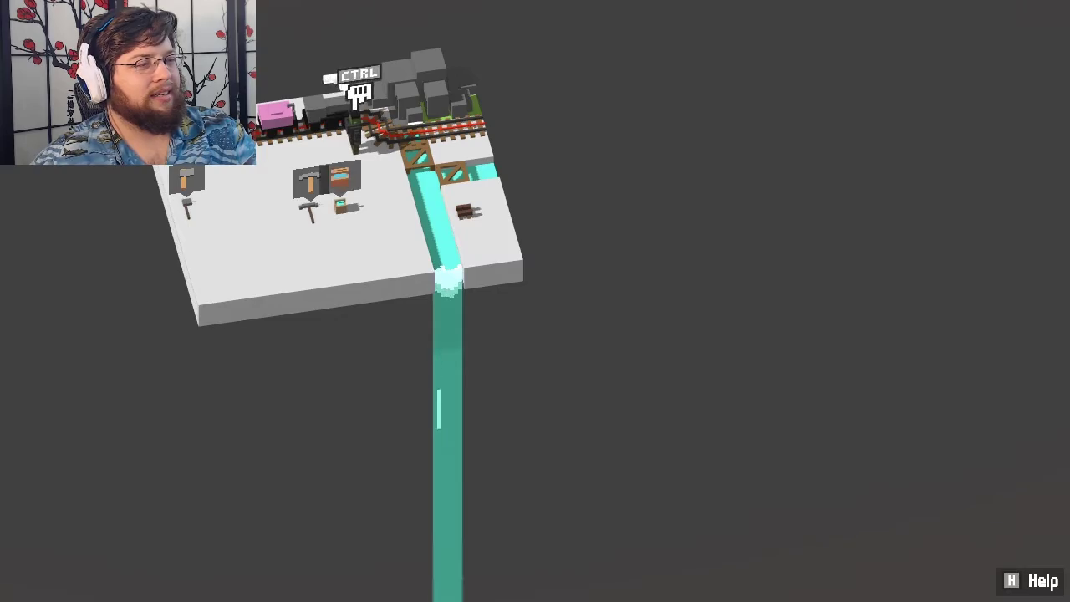
- Open the Ctrl emote wheel, then walk from the tutorial pad onto the Online pad
{"action": "key", "text": "ctrl"}
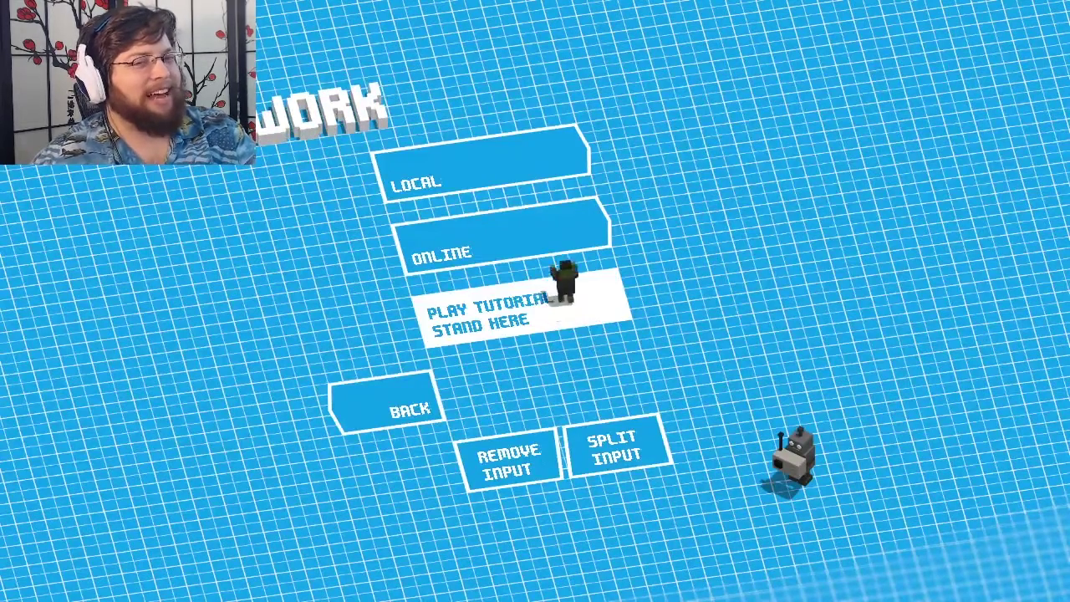
{"action": "key", "text": "w"}
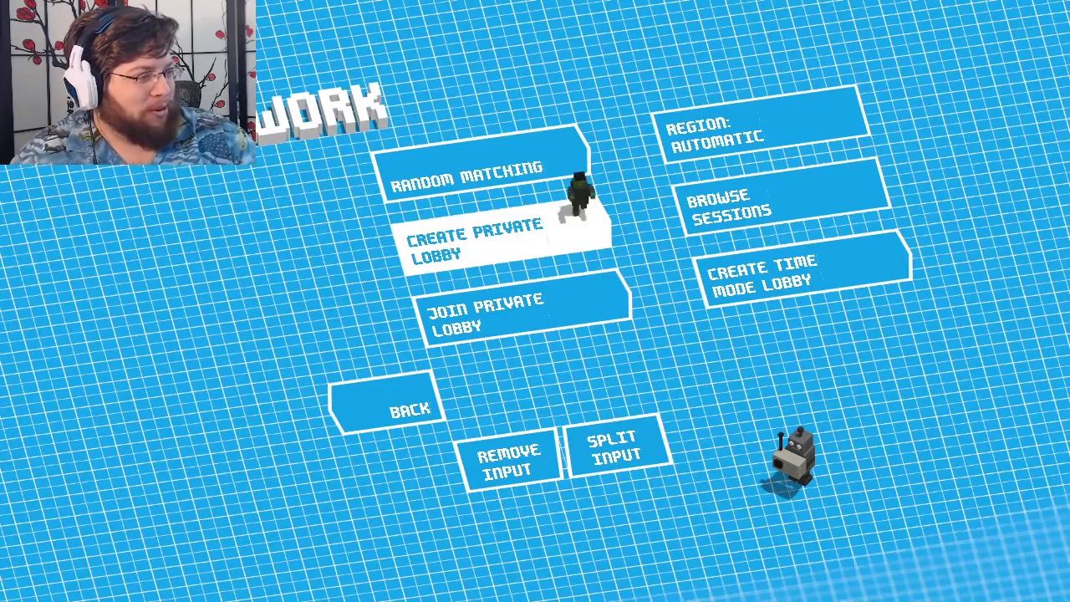
- Walk the character onto the Join Private Lobby tile
{"action": "key", "text": "Down"}
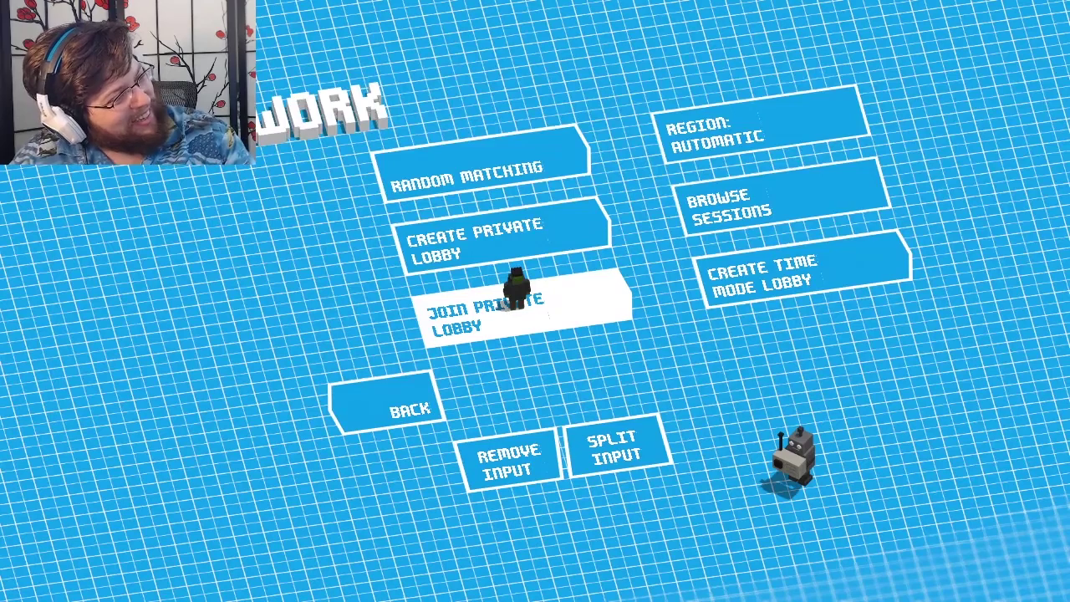
{"action": "key", "text": "Right"}
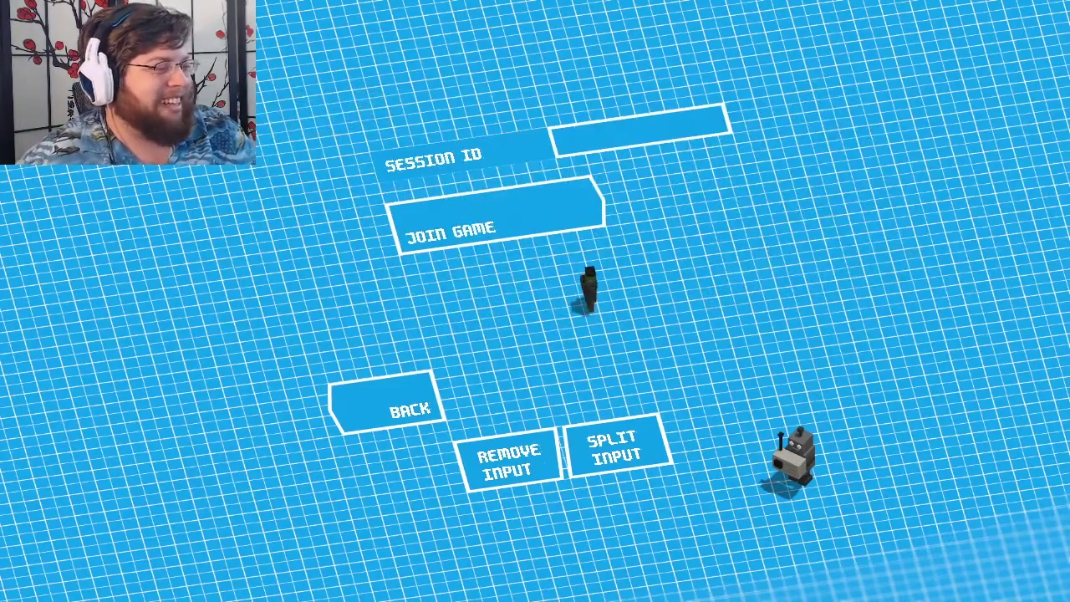
- Step onto the Session ID field, then onto Join Game to enter the lobby
{"action": "key", "text": "Up"}
{"action": "key", "text": "Up"}
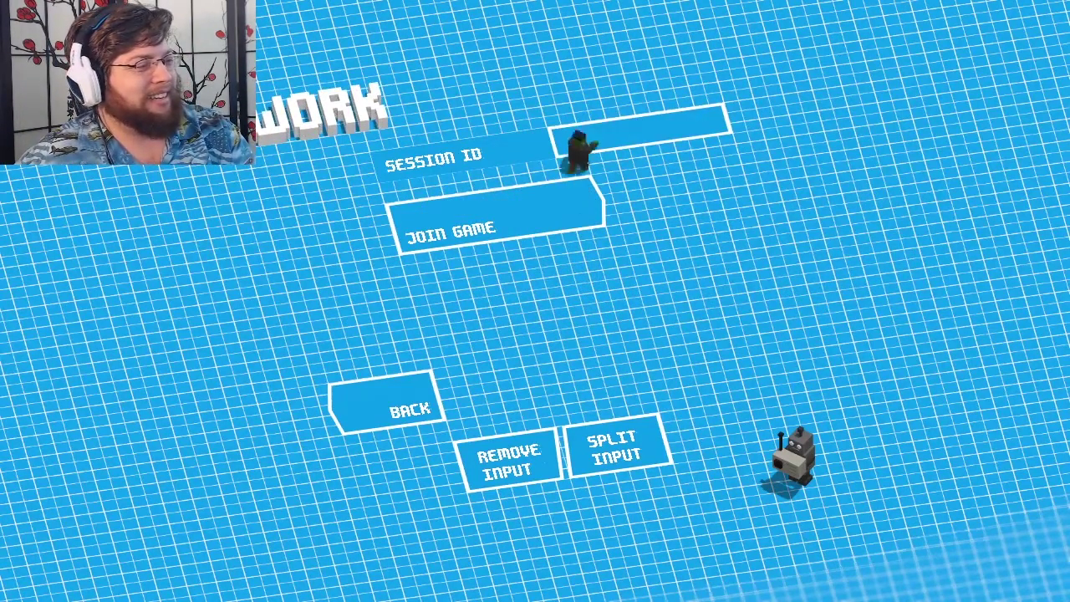
{"action": "key", "text": "Up"}
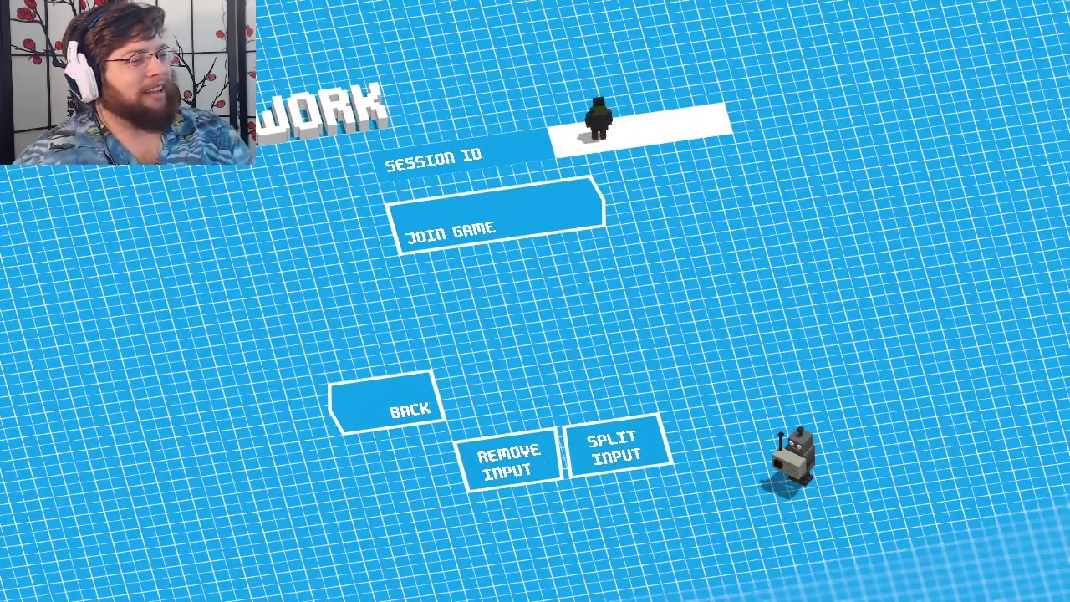
{"action": "key", "text": "Down"}
{"action": "key", "text": "Return"}
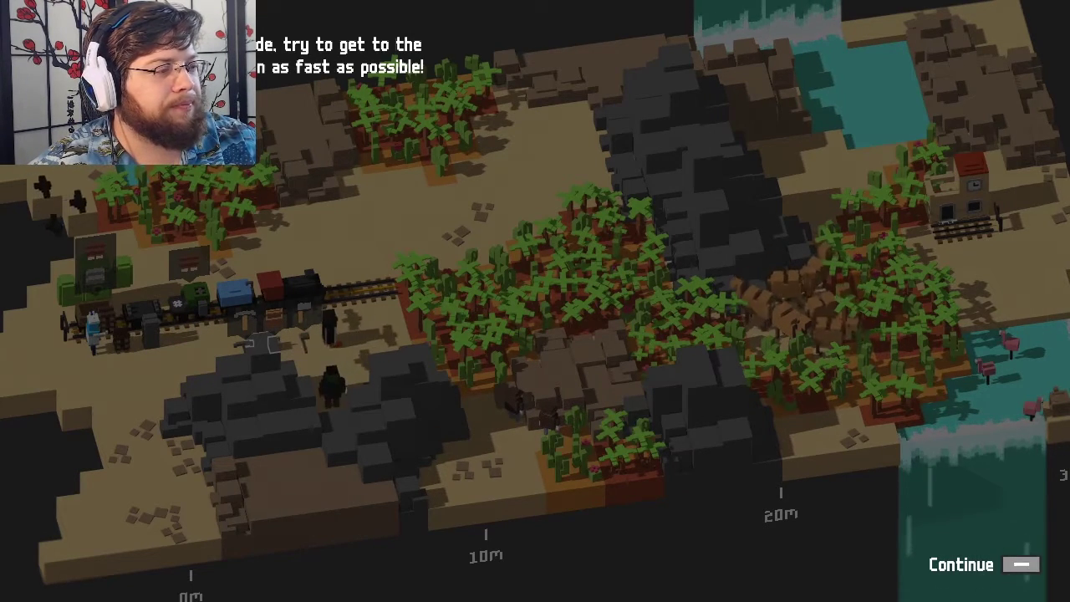
- Continue past the desert level's introductory tip
{"action": "key", "text": "Return"}
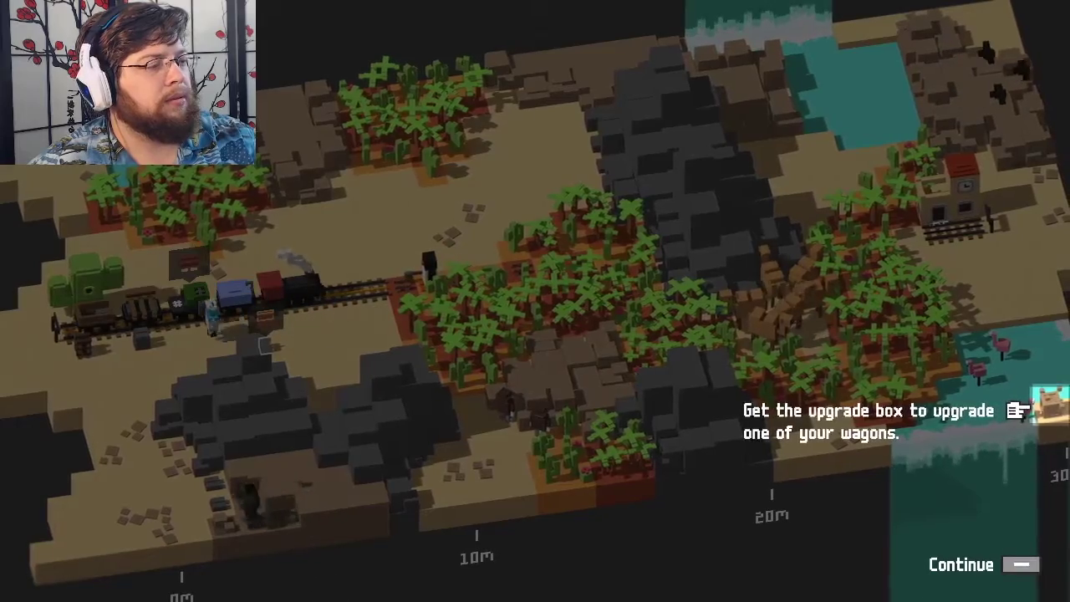
- Dismiss the upgrade box tip so the desert level play begins
{"action": "key", "text": "Return"}
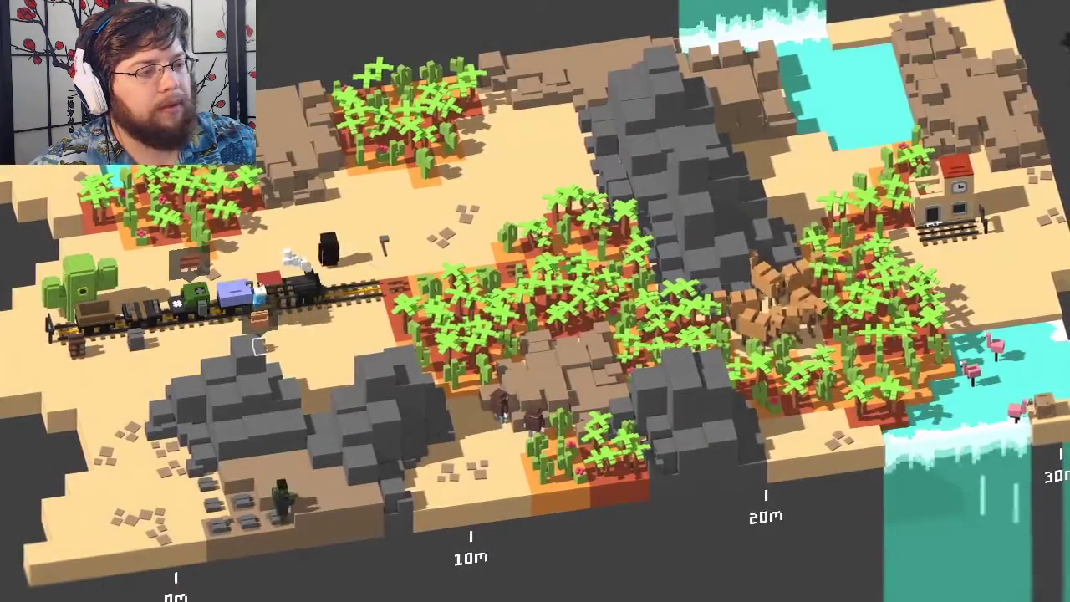